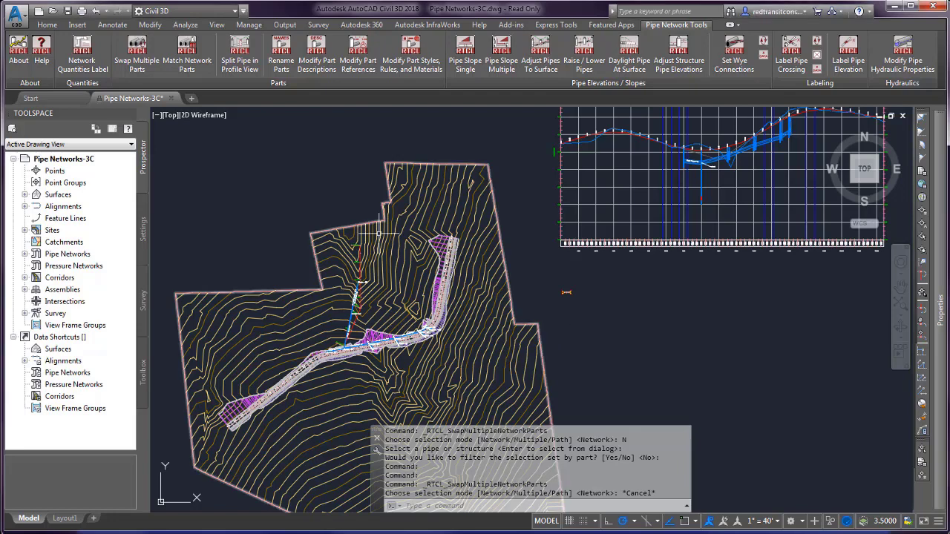
# Start Swap Multiple Parts in Network mode, picking a pipe in the profile view, with no part filtering
pyautogui.click(137, 54)
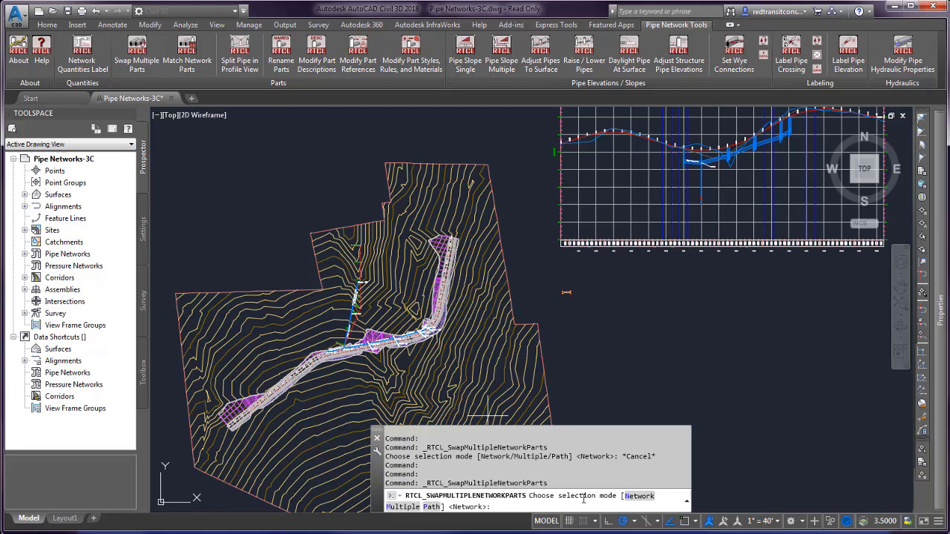
pyautogui.click(638, 495)
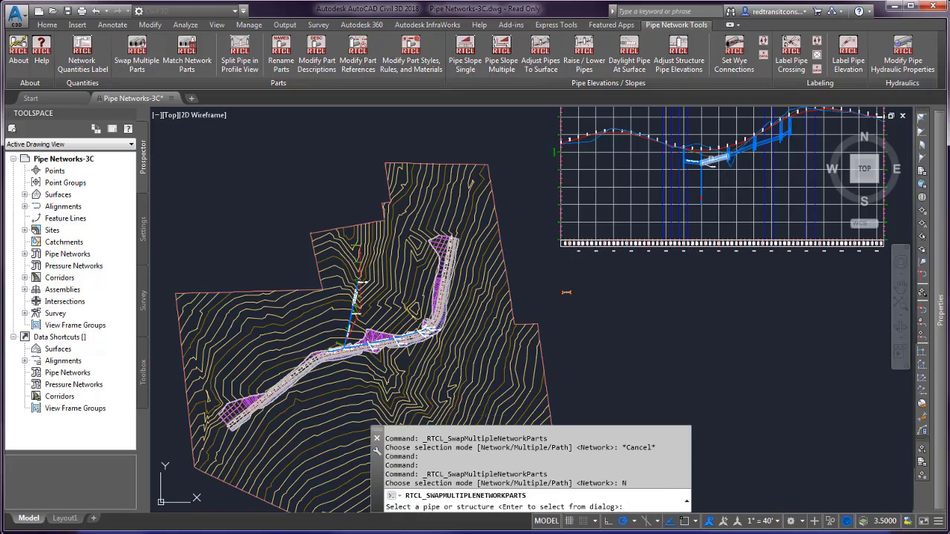
pyautogui.click(710, 159)
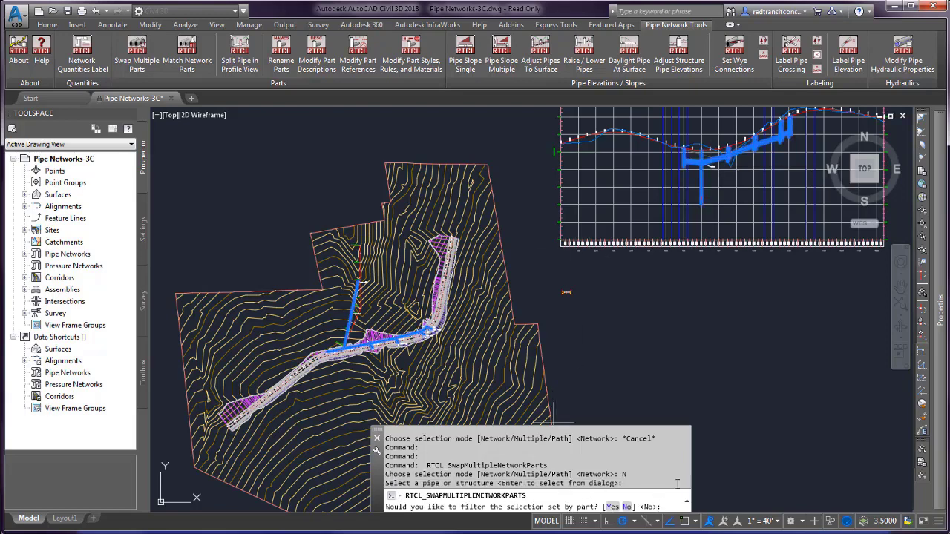
pyautogui.press('Return')
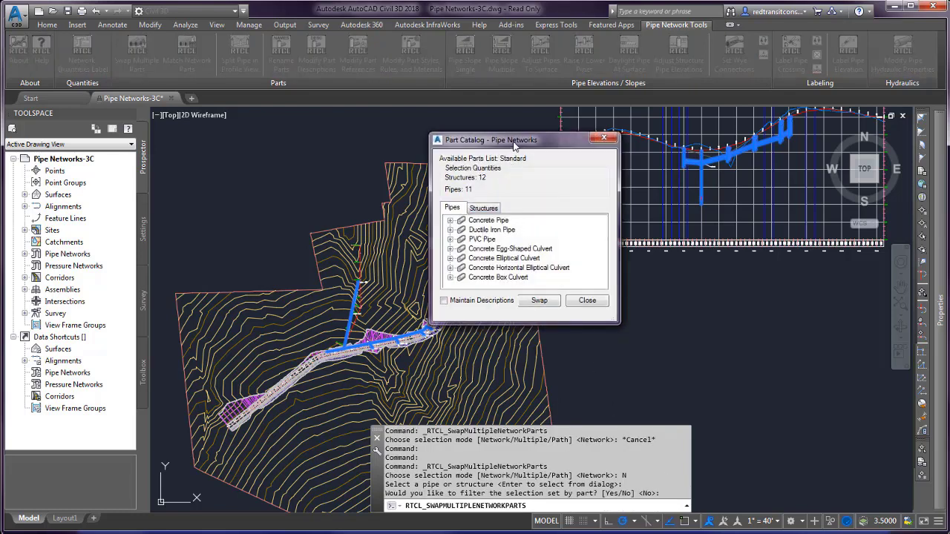
# Replace the 11 network pipes with 12 inch Concrete Pipe from the Concrete Pipe family
pyautogui.moveTo(515, 146); pyautogui.dragTo(489, 145)
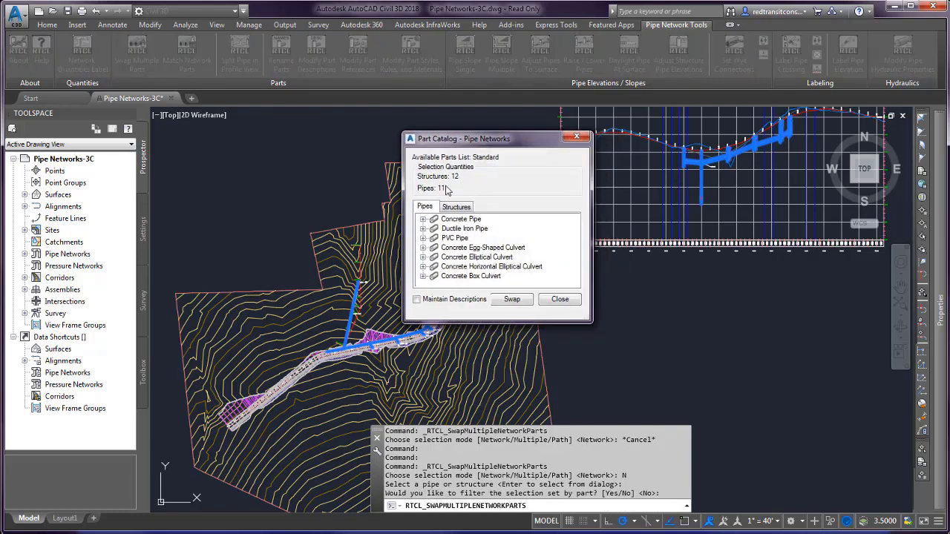
pyautogui.click(423, 220)
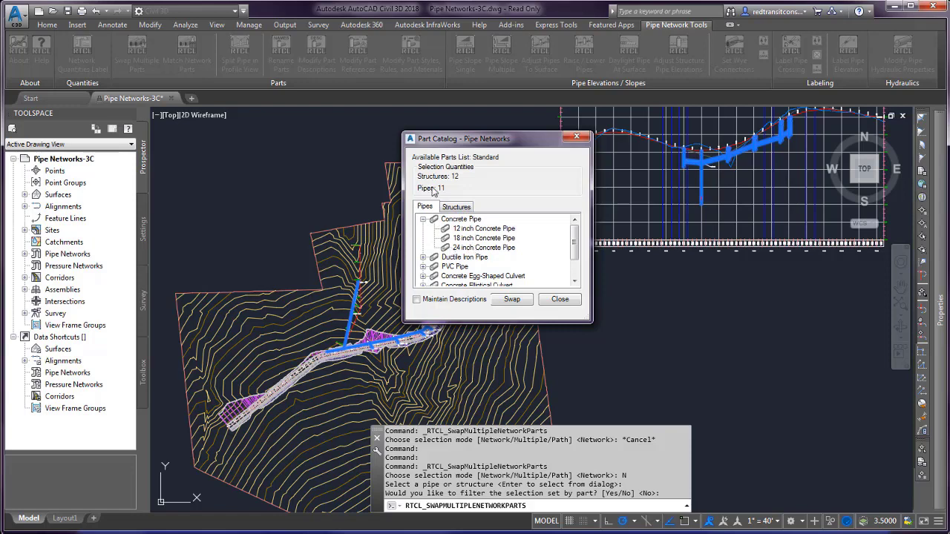
pyautogui.click(464, 229)
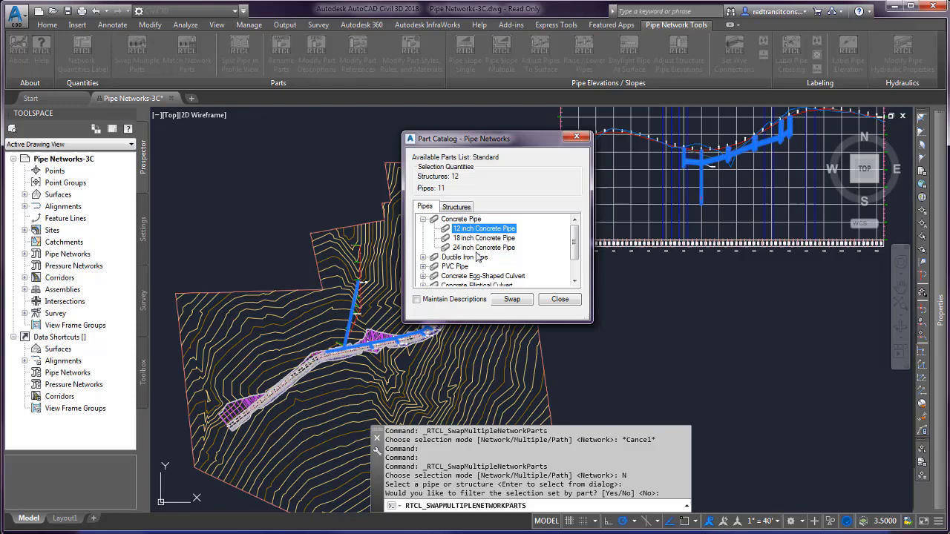
pyautogui.click(512, 300)
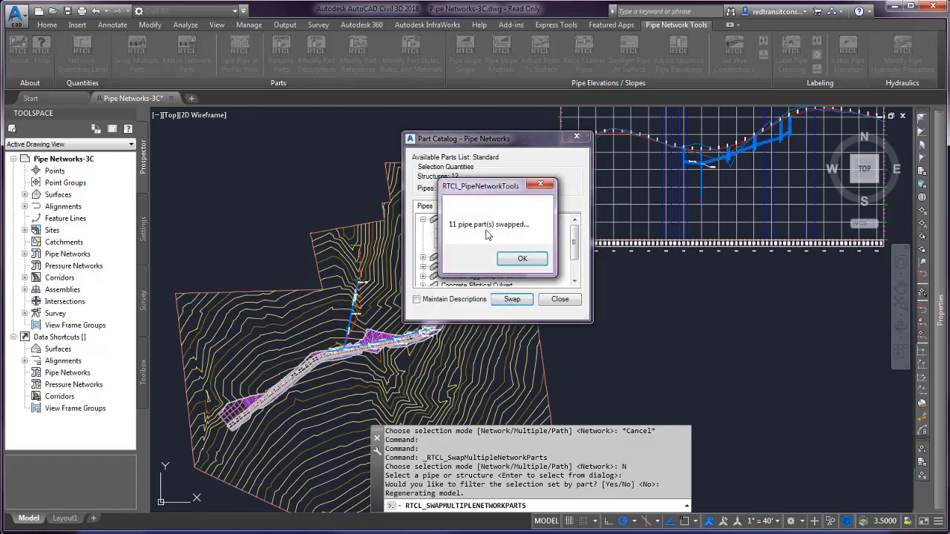
pyautogui.click(523, 259)
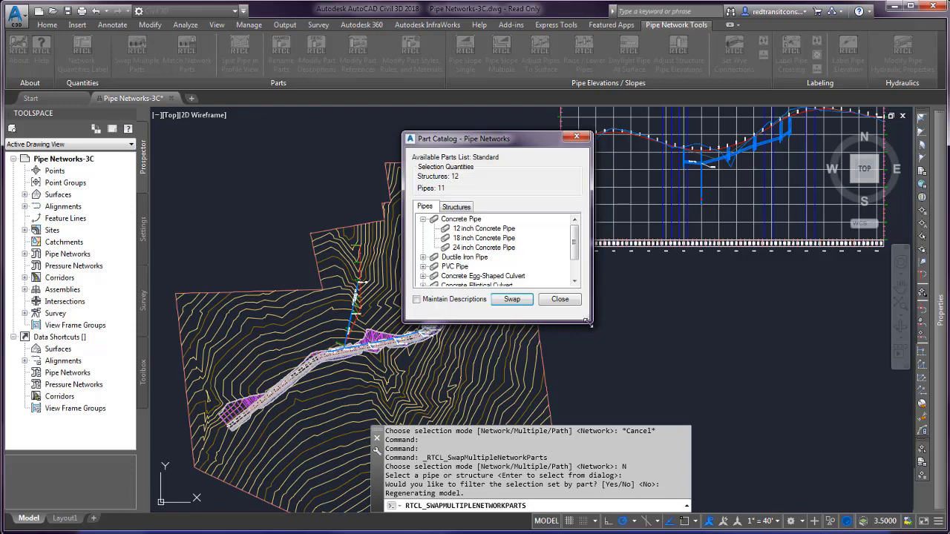
# Replace the 11 network pipes with 4 inch PVC Pipe from the PVC Pipe family
pyautogui.moveTo(590, 322); pyautogui.dragTo(668, 387)
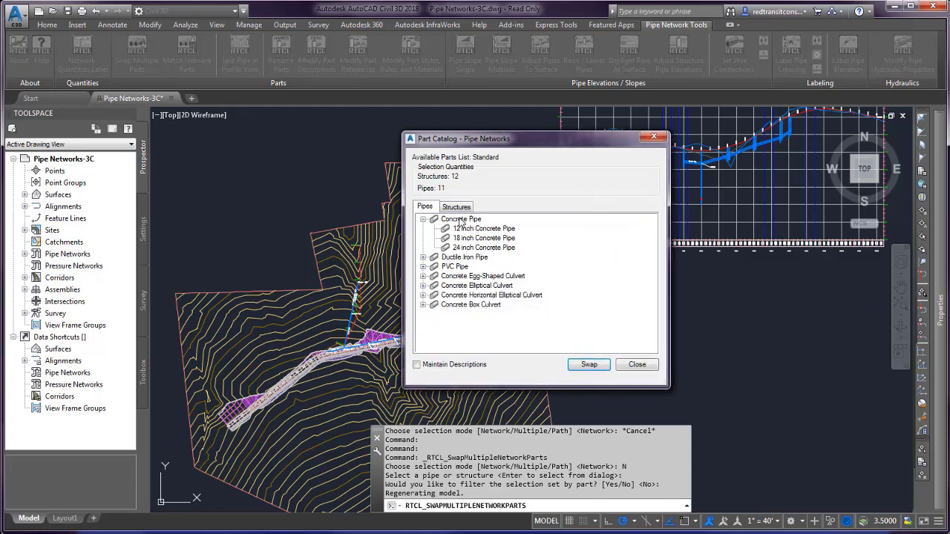
pyautogui.click(423, 267)
pyautogui.click(477, 278)
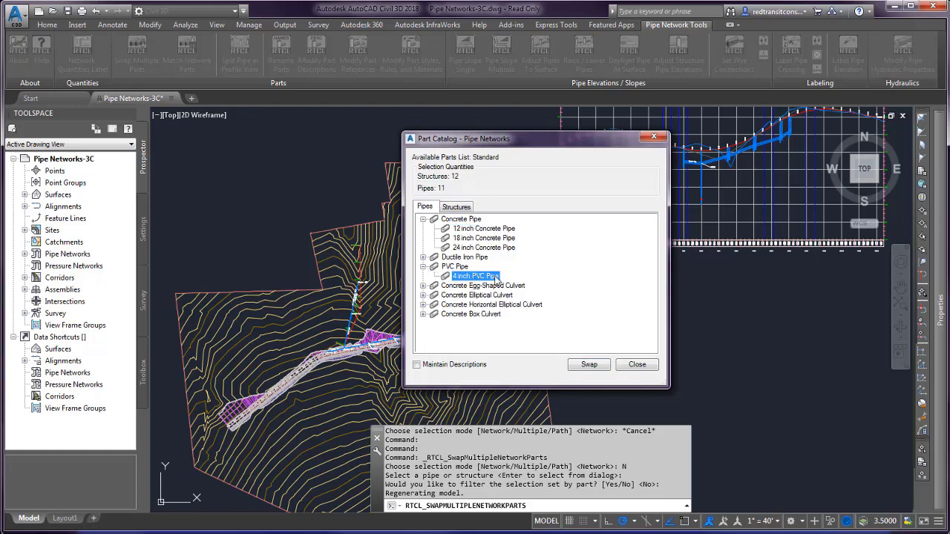
pyautogui.click(585, 366)
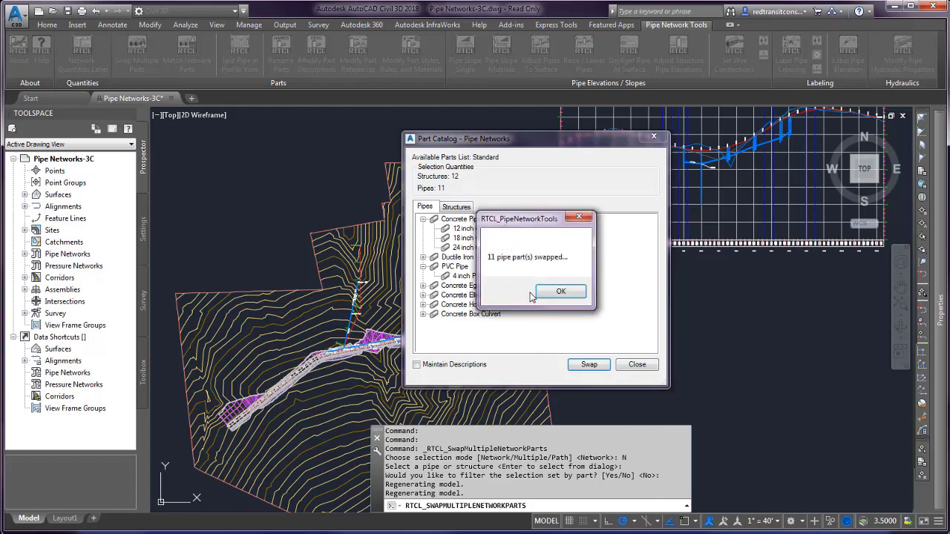
pyautogui.click(549, 291)
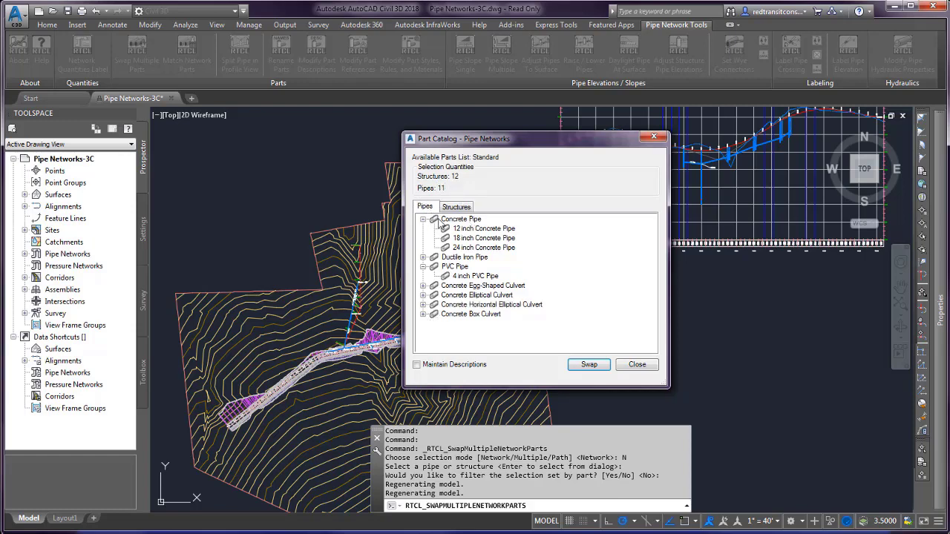
# Swap all 12 structures to the 48 dia Eccentric Cylindrical Structure, then close the Part Catalog
pyautogui.click(455, 207)
pyautogui.click(423, 286)
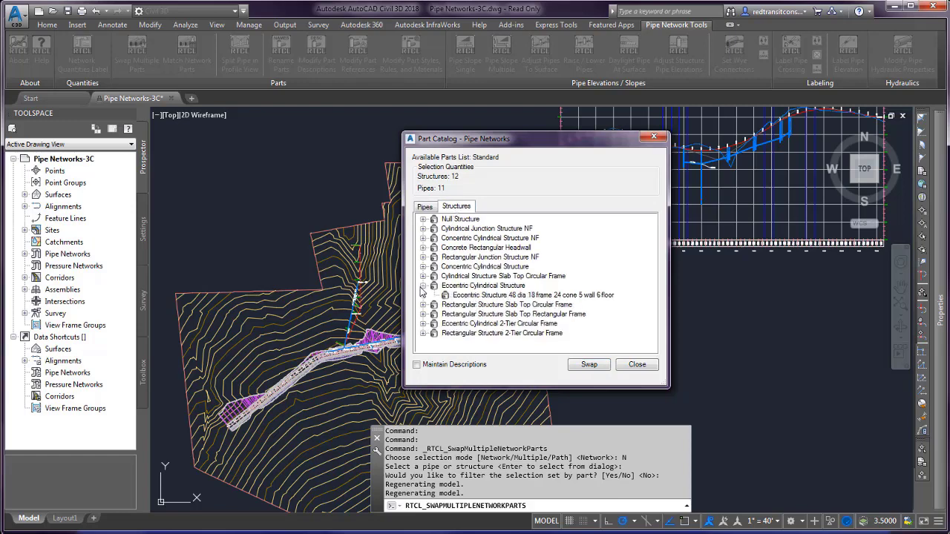
pyautogui.click(472, 297)
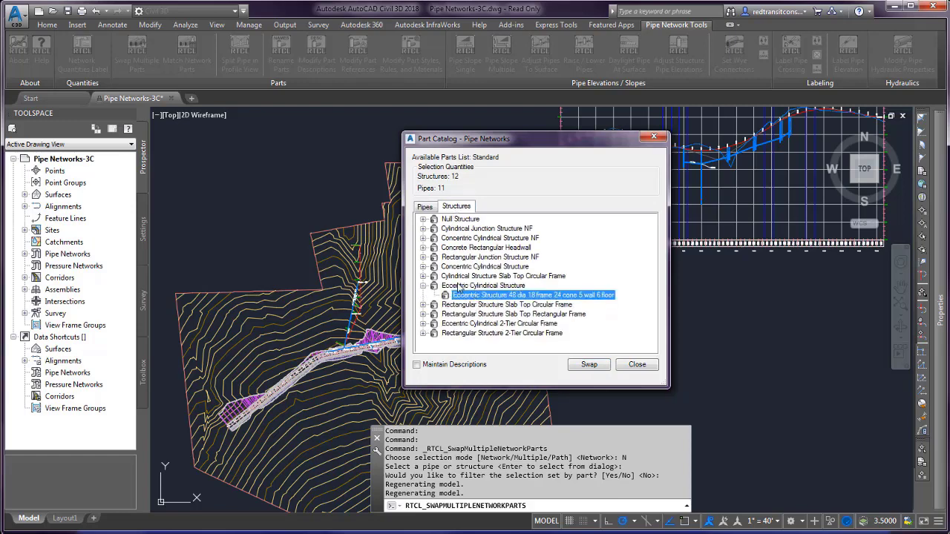
pyautogui.click(589, 365)
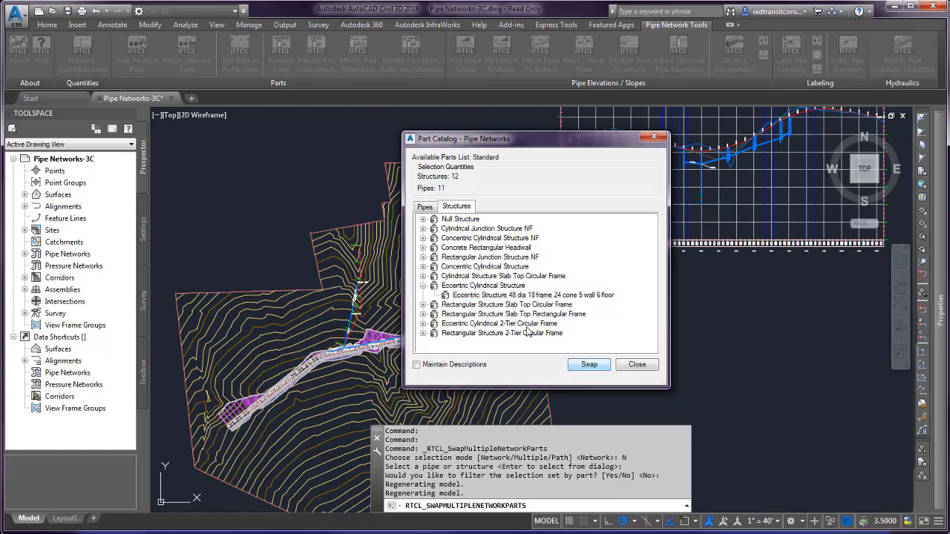
pyautogui.click(549, 291)
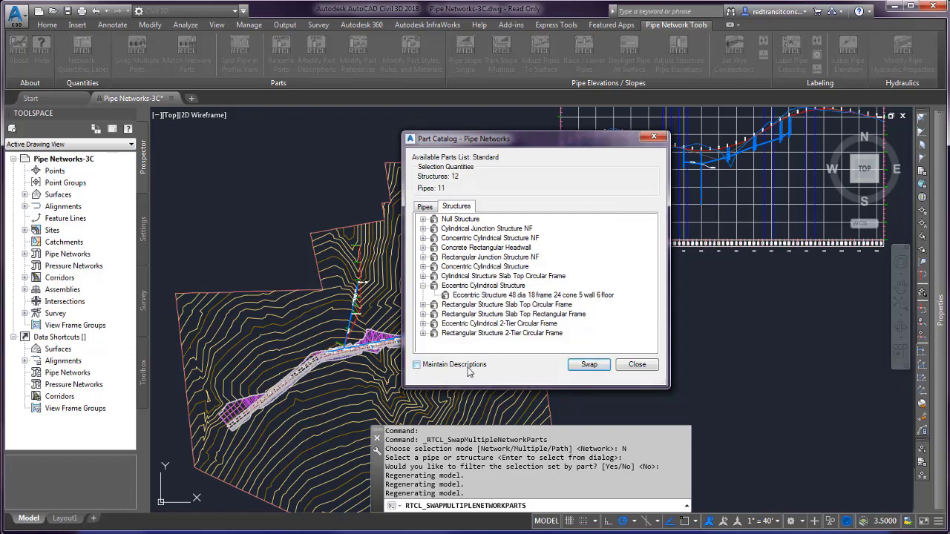
pyautogui.click(634, 364)
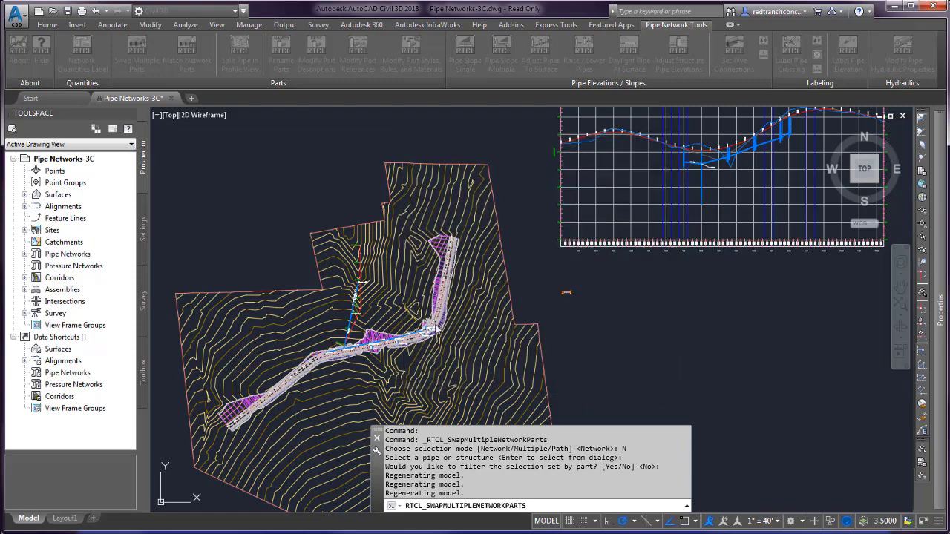
# Open the Structure Properties of Structure (12) in the plan view
pyautogui.click(375, 317)
pyautogui.press('Escape')
pyautogui.scroll(6, 350, 319)
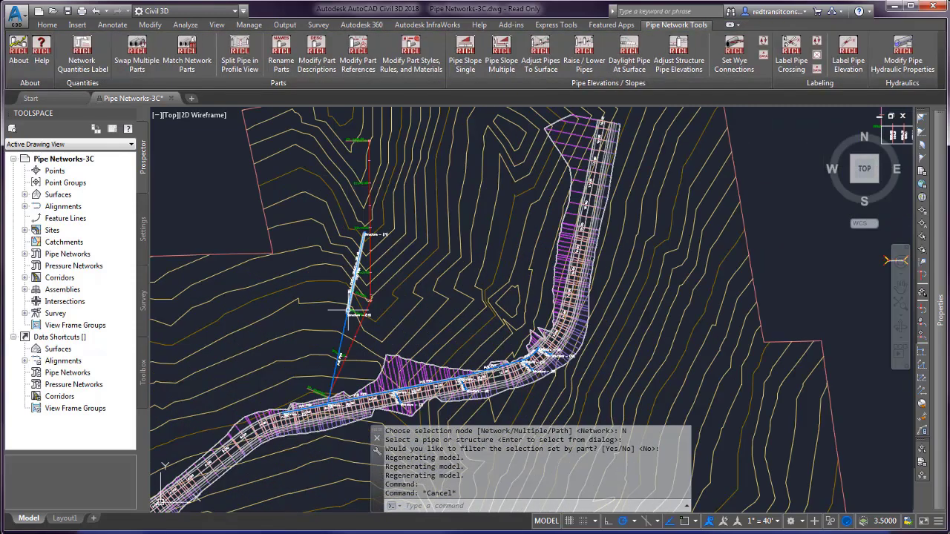
pyautogui.click(348, 320)
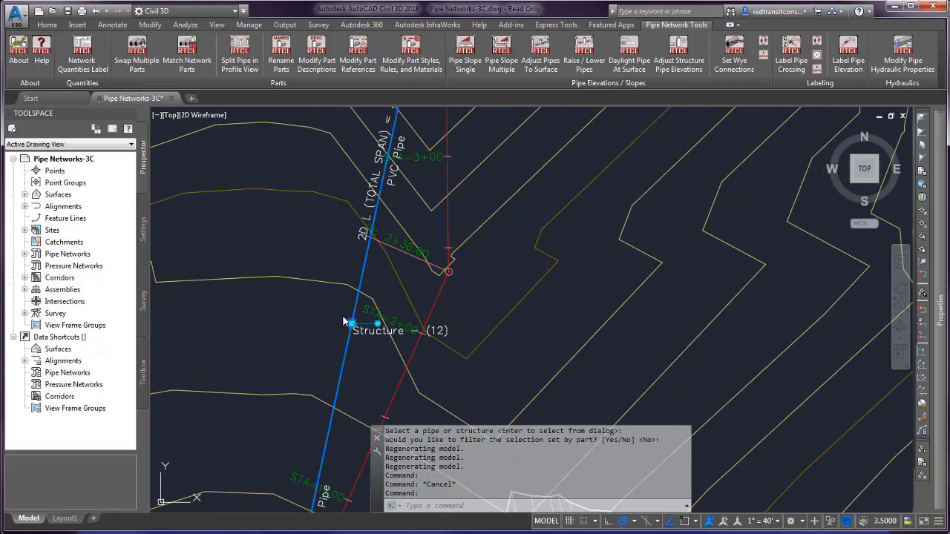
pyautogui.rightClick(348, 320)
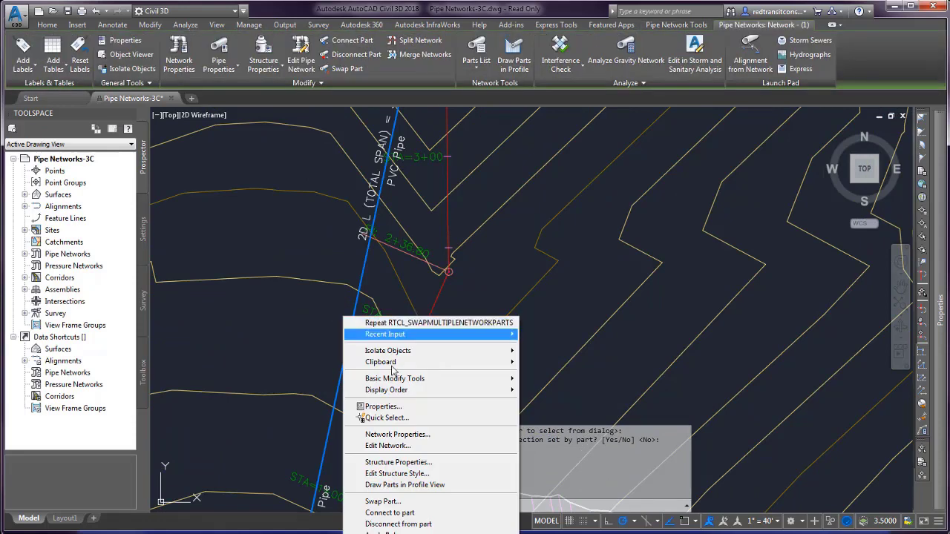
pyautogui.click(397, 462)
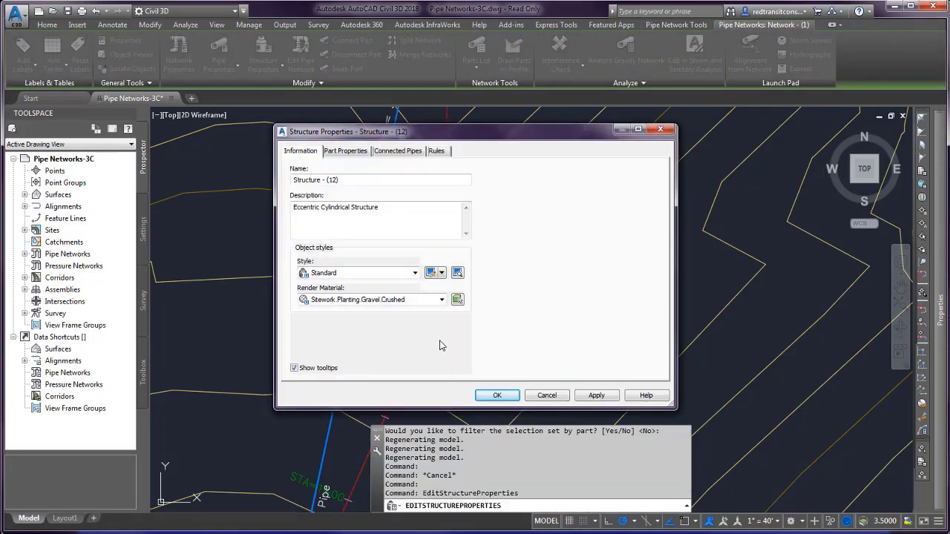
# Replace the Eccentric Cylindrical Structure description with 'Do not delete' and confirm
pyautogui.moveTo(468, 141)
pyautogui.mouseDown()
pyautogui.moveTo(572, 143)
pyautogui.moveTo(671, 161)
pyautogui.mouseUp()
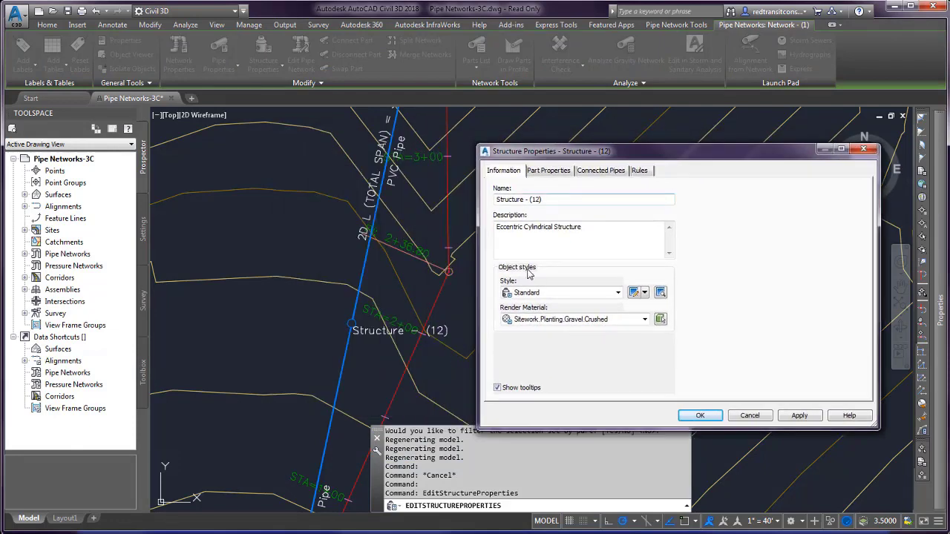
pyautogui.moveTo(599, 233); pyautogui.dragTo(483, 235)
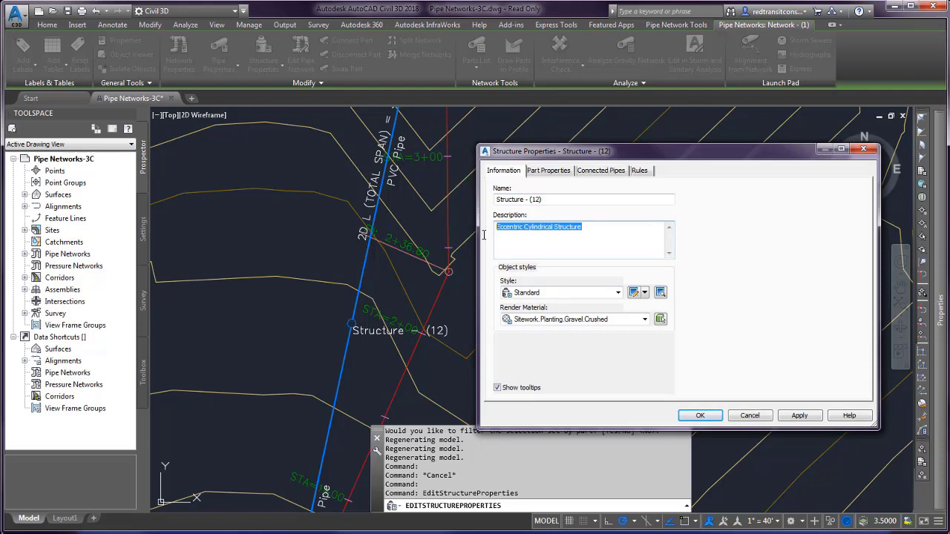
pyautogui.moveTo(610, 226); pyautogui.dragTo(491, 224)
pyautogui.write('delete')
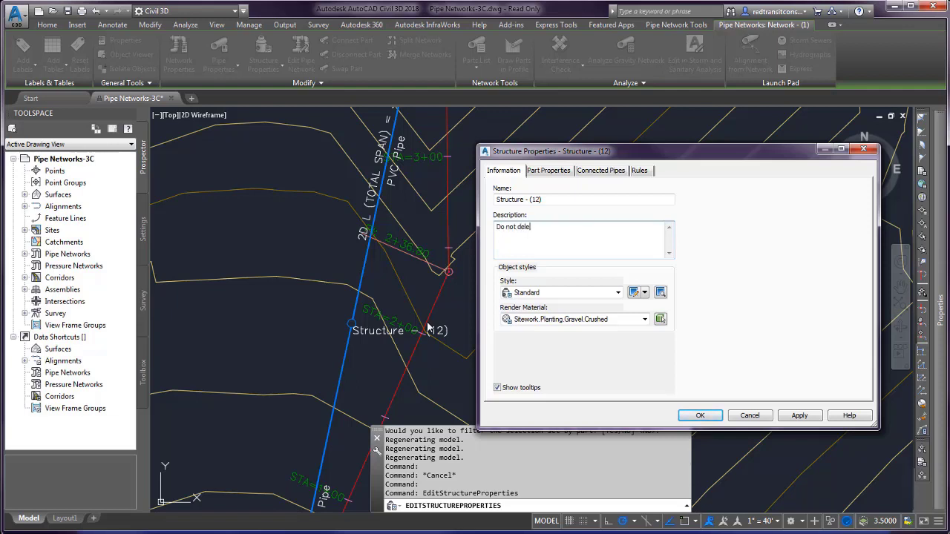
pyautogui.click(700, 415)
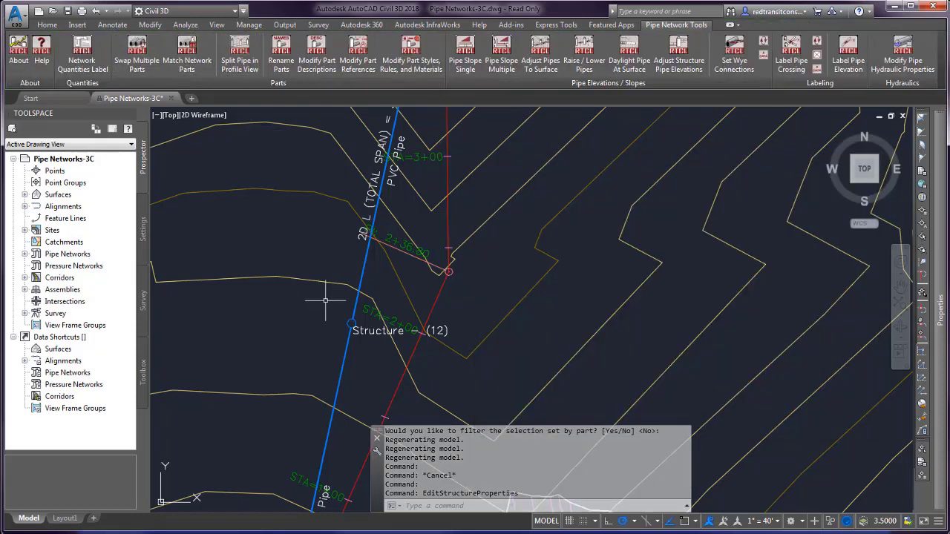
# Swap Structure (12) to the 48 dia Concentric Cylindrical Structure part
pyautogui.click(351, 323)
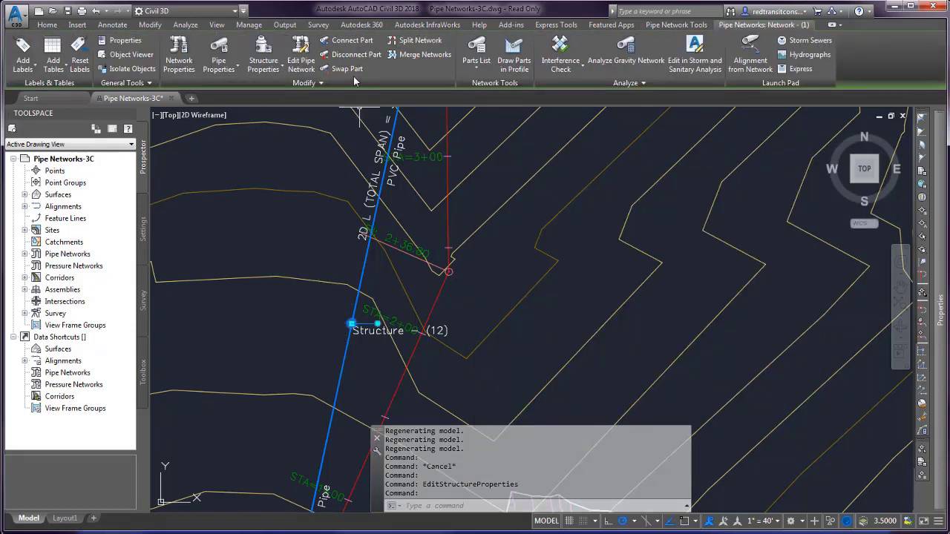
pyautogui.click(342, 69)
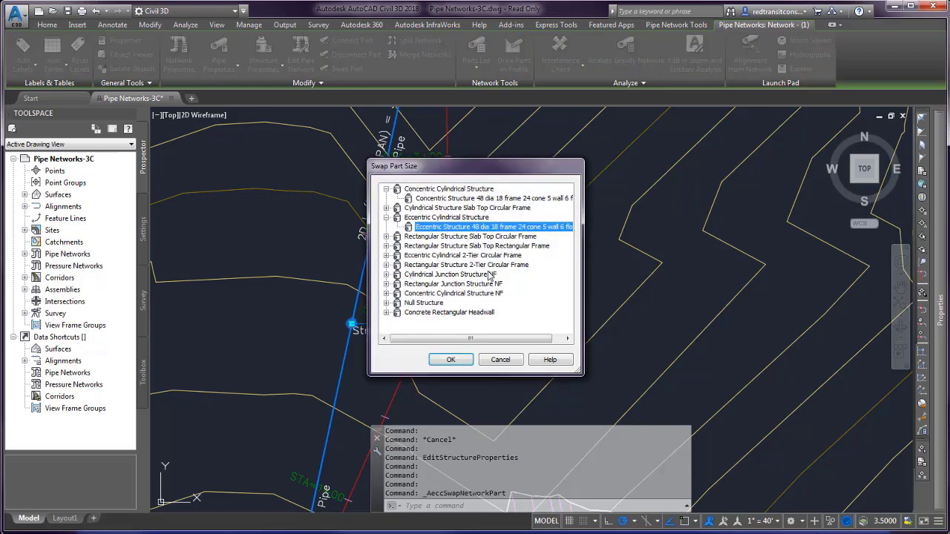
pyautogui.click(430, 199)
pyautogui.click(448, 361)
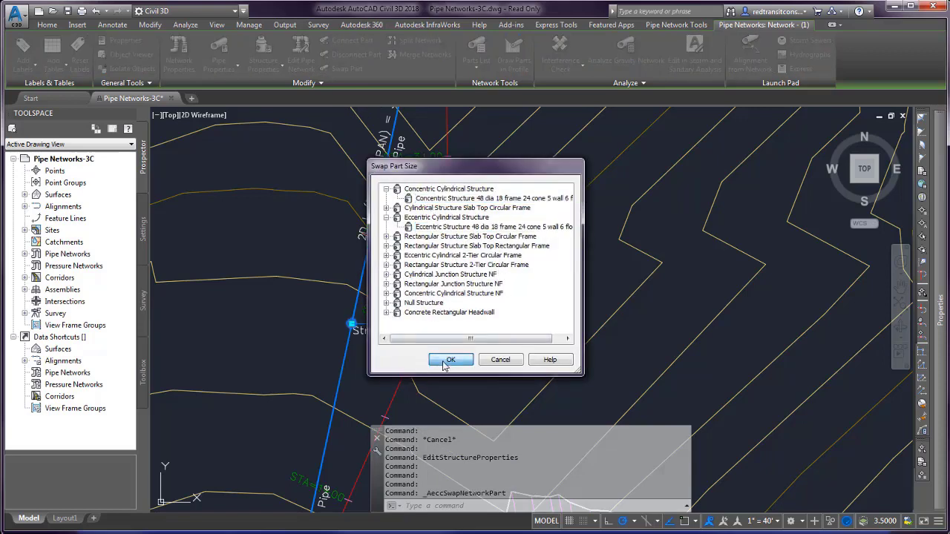
# Restore Structure (12)'s description to 'Do not delete' in its properties
pyautogui.rightClick(341, 314)
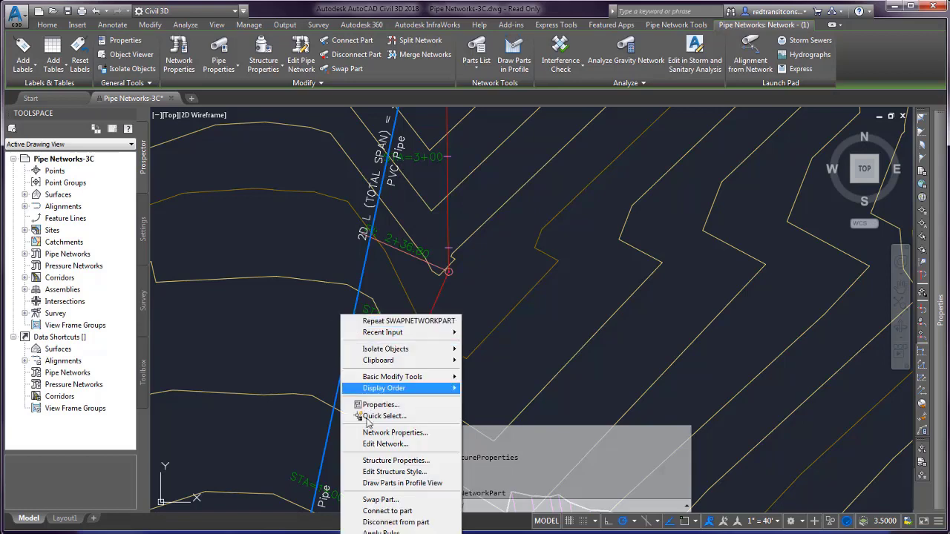
pyautogui.click(362, 457)
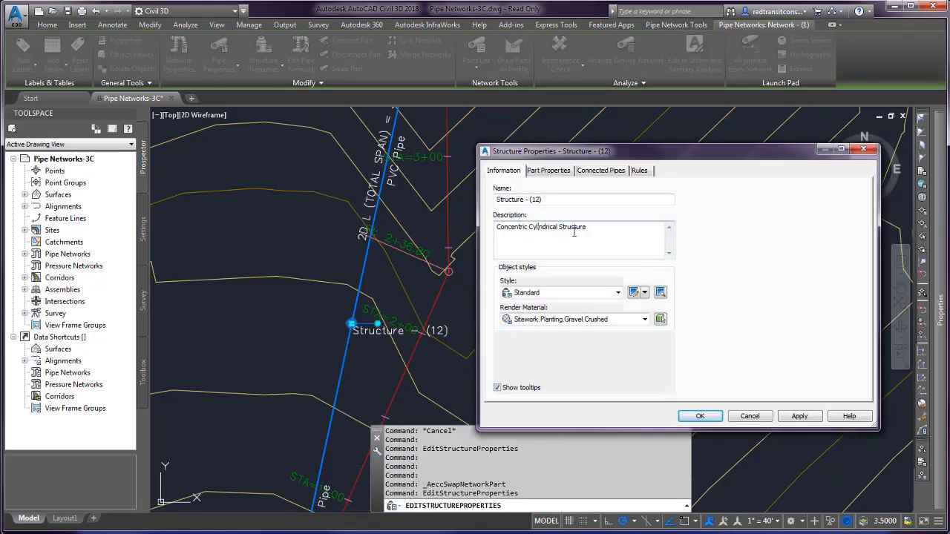
pyautogui.moveTo(606, 230); pyautogui.dragTo(439, 228)
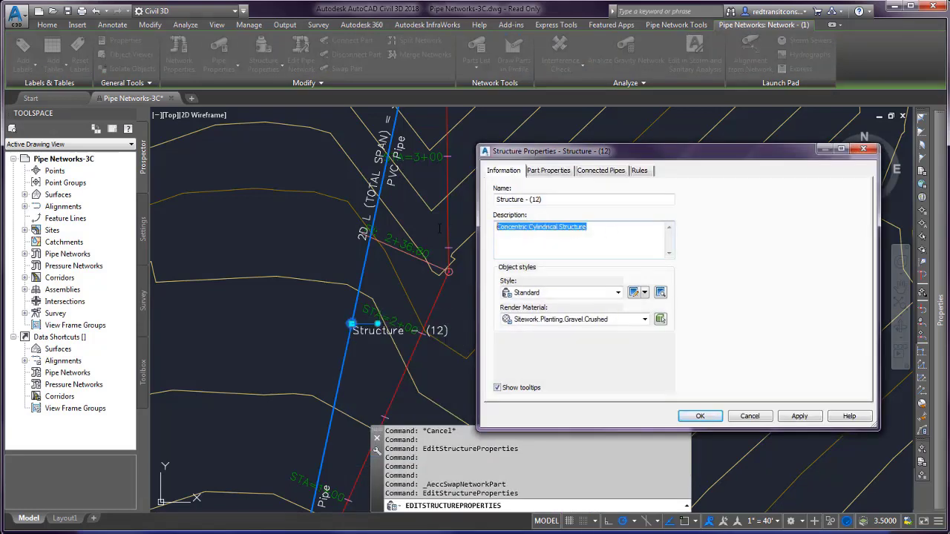
pyautogui.click(528, 233)
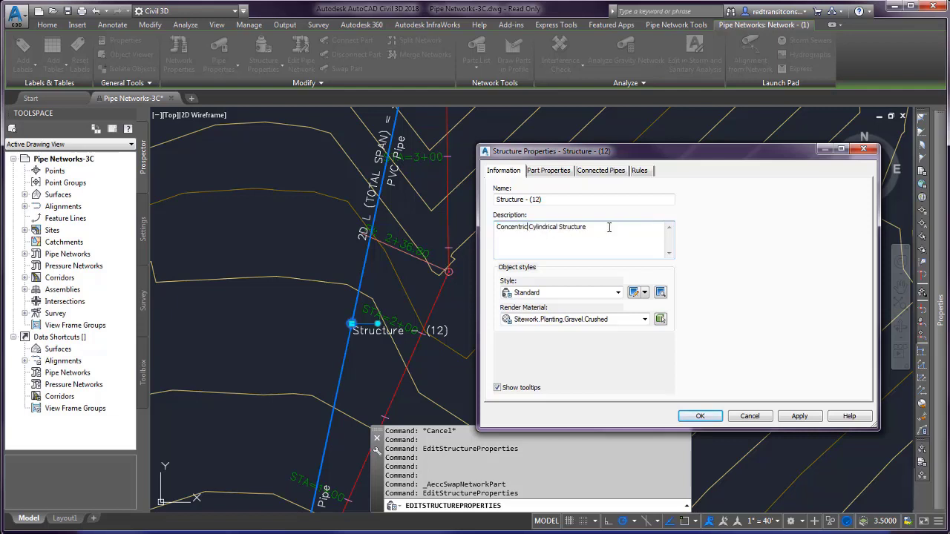
pyautogui.moveTo(608, 228); pyautogui.dragTo(499, 225)
pyautogui.click(509, 230)
pyautogui.moveTo(589, 229); pyautogui.dragTo(486, 228)
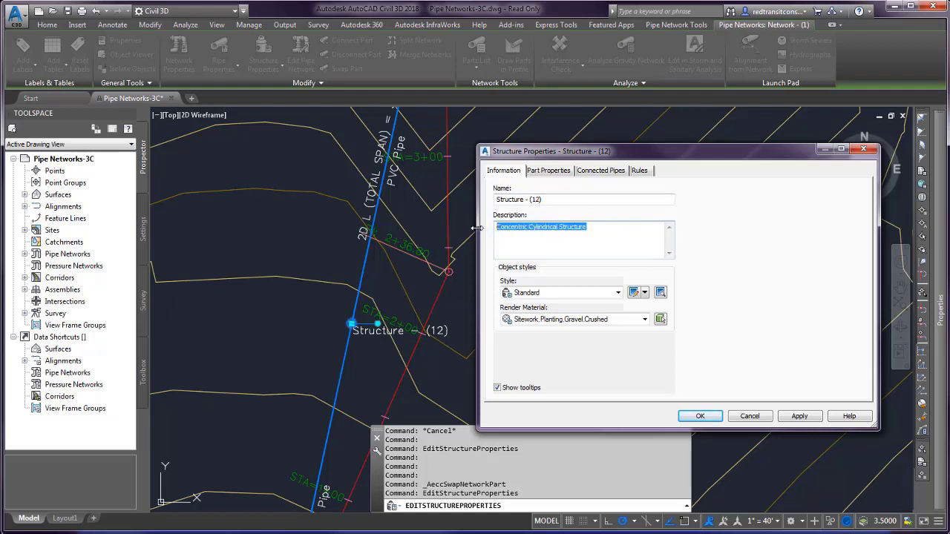
pyautogui.write('Do not delete')
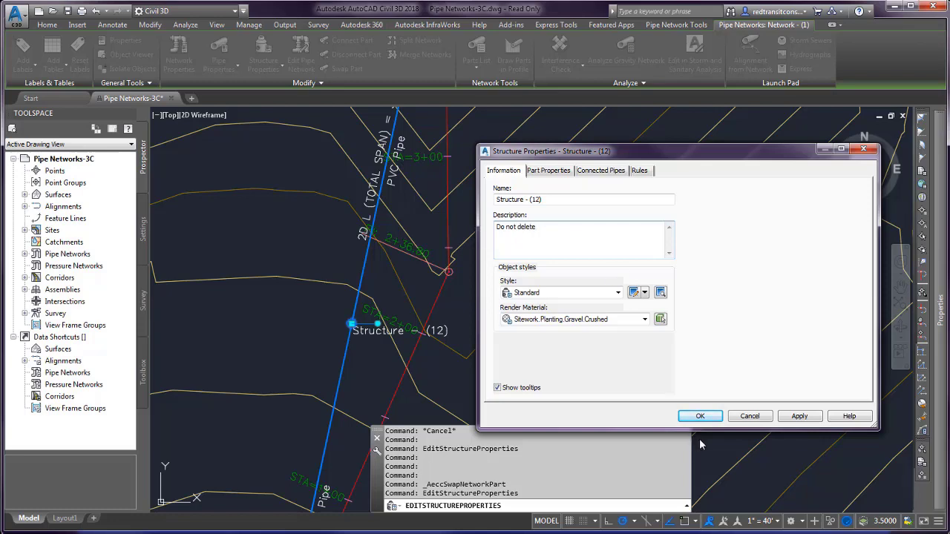
pyautogui.click(699, 416)
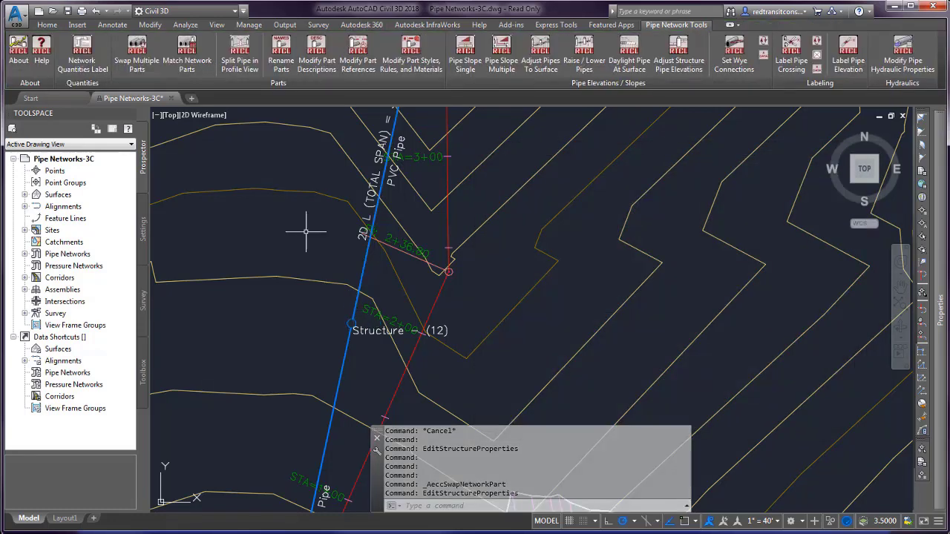
# Start Swap Multiple Parts in Multiple mode with only Structure (12) selected, no filtering
pyautogui.click(137, 53)
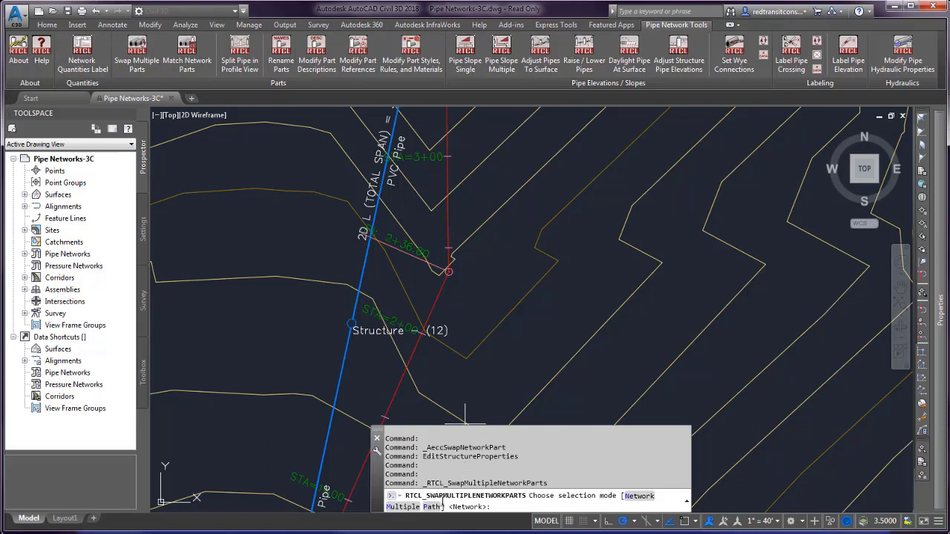
pyautogui.click(403, 506)
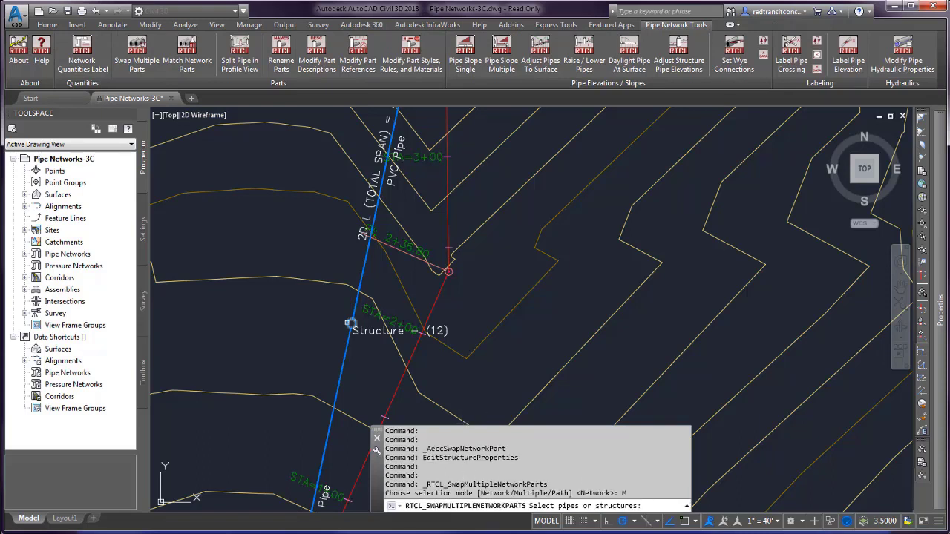
pyautogui.click(348, 324)
pyautogui.press('Return')
pyautogui.rightClick(340, 310)
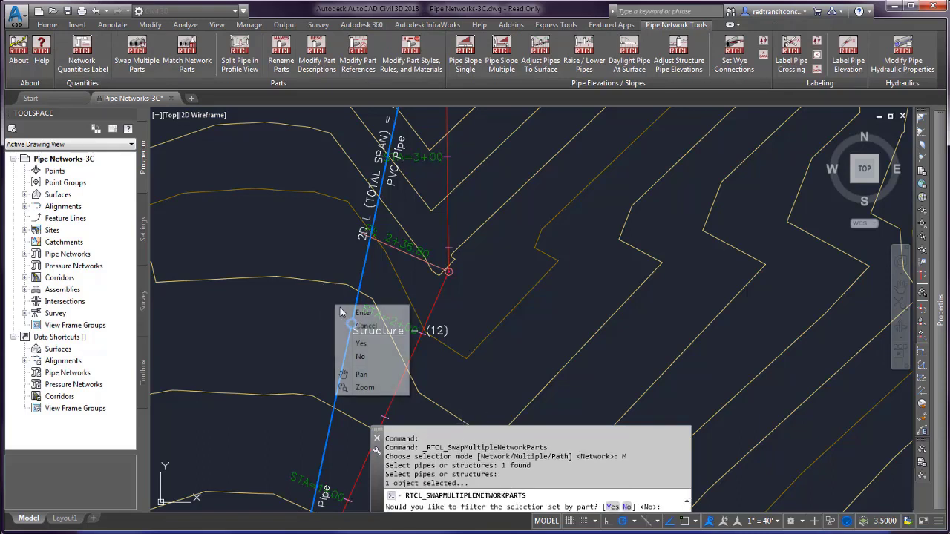
pyautogui.click(342, 312)
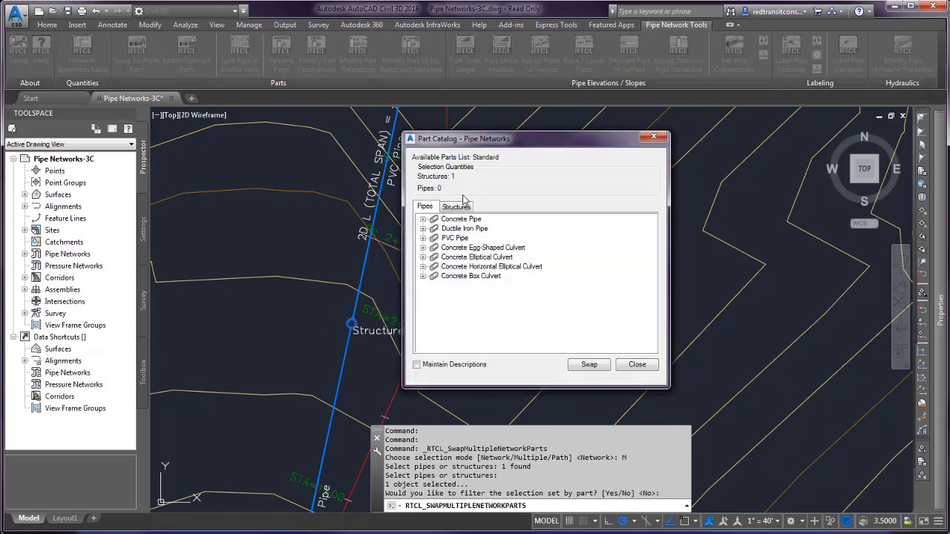
# With Maintain Descriptions on, swap it to the 48 x 48 Rect Two Tier Structure and close the catalog
pyautogui.click(417, 365)
pyautogui.click(423, 324)
pyautogui.click(478, 333)
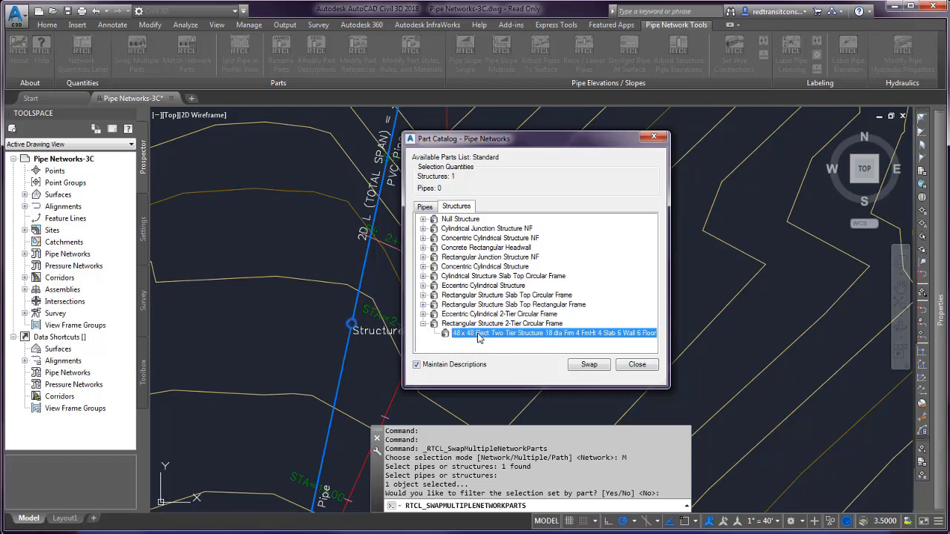
pyautogui.click(588, 365)
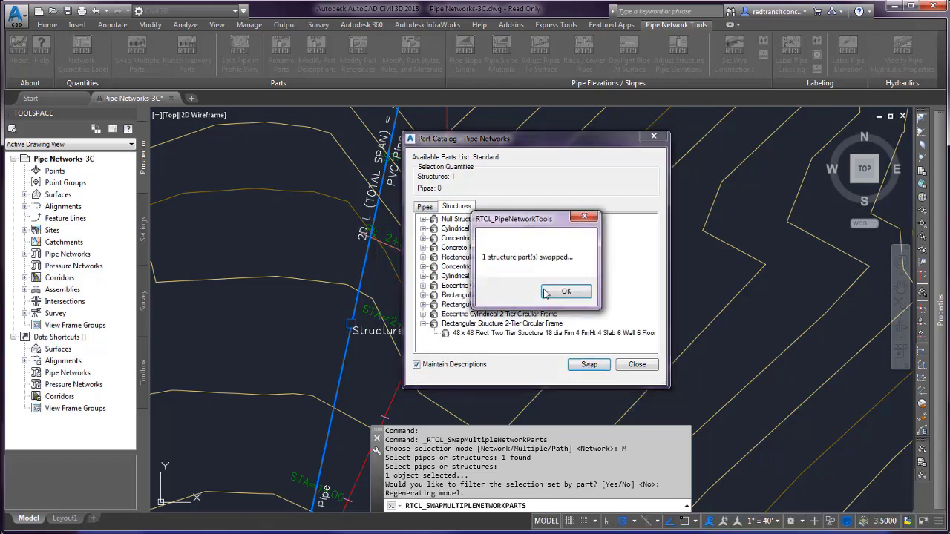
pyautogui.click(546, 293)
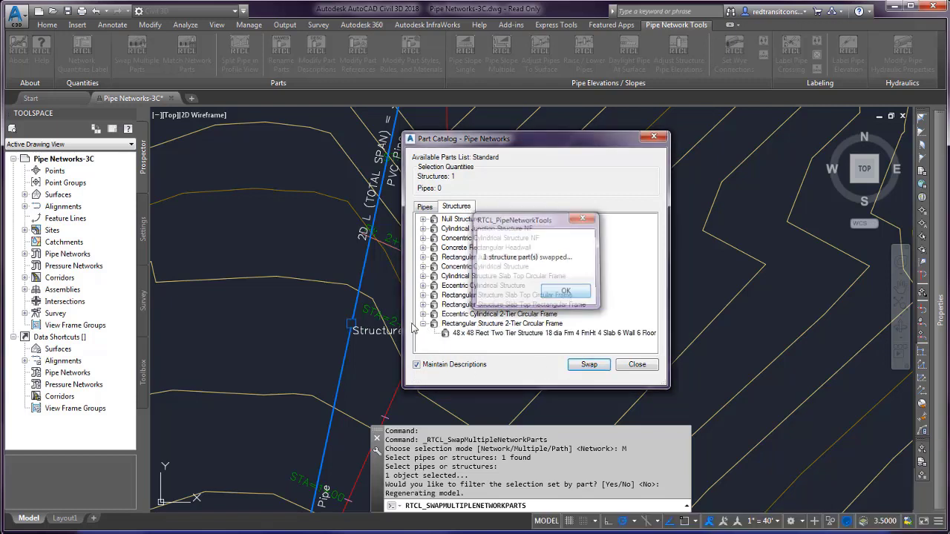
pyautogui.click(627, 367)
pyautogui.click(348, 316)
pyautogui.rightClick(349, 317)
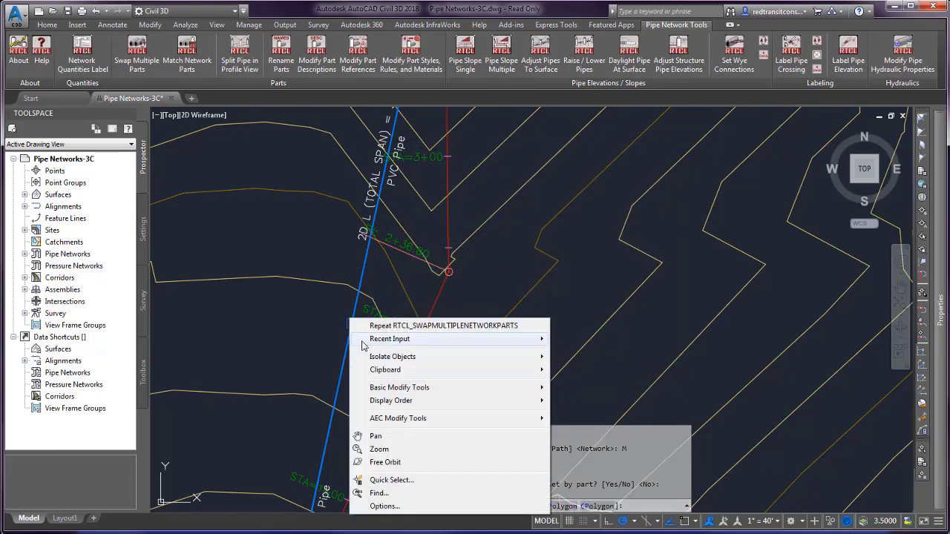
pyautogui.press('Escape')
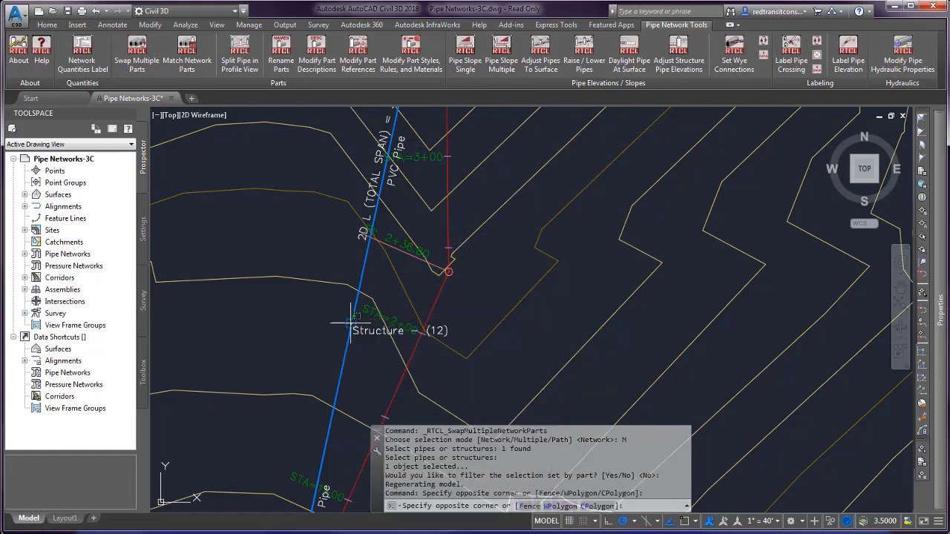
pyautogui.click(348, 324)
pyautogui.rightClick(346, 320)
pyautogui.click(382, 466)
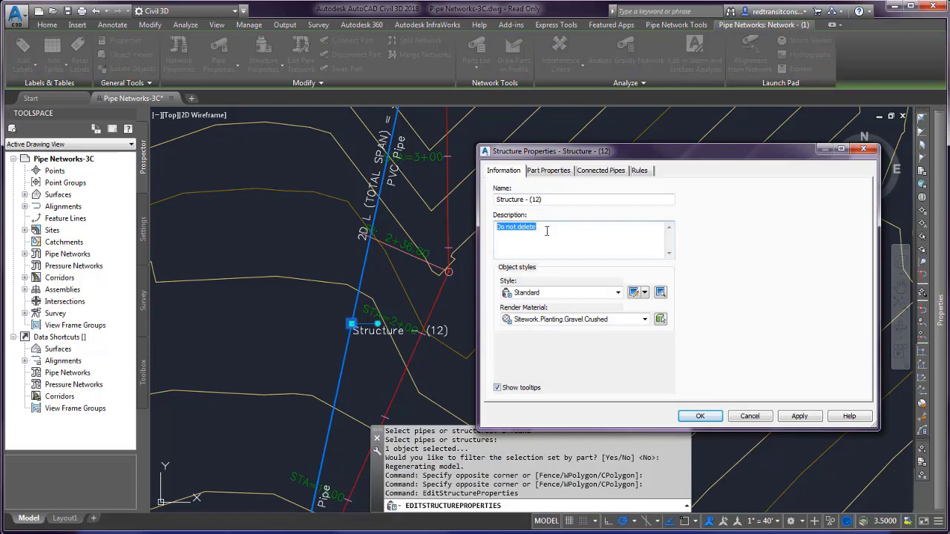
pyautogui.click(751, 416)
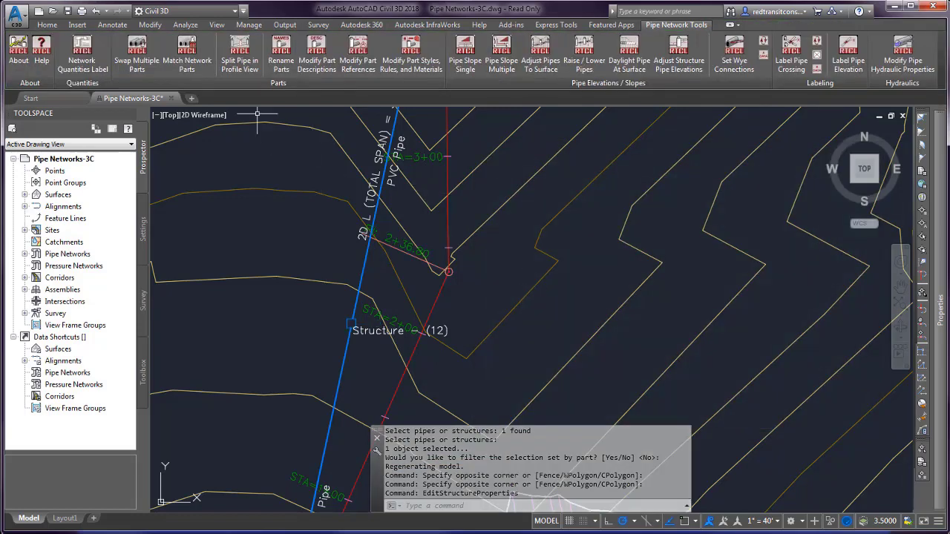